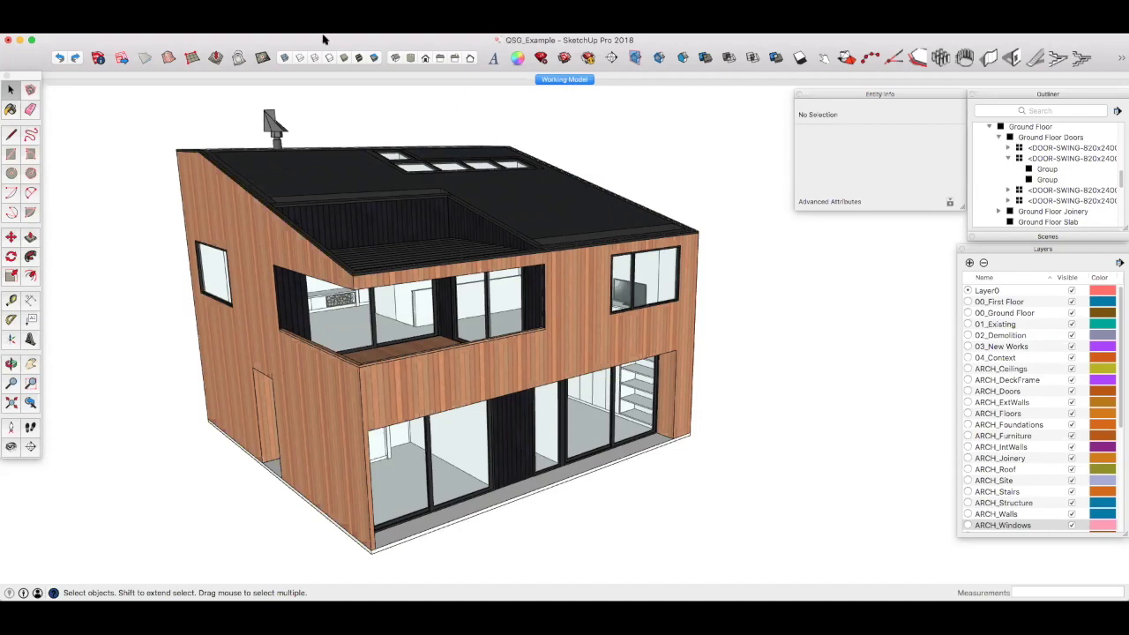
- Undock the Layers panel from the tray and enlarge it from its corner
left_click(280, 0)
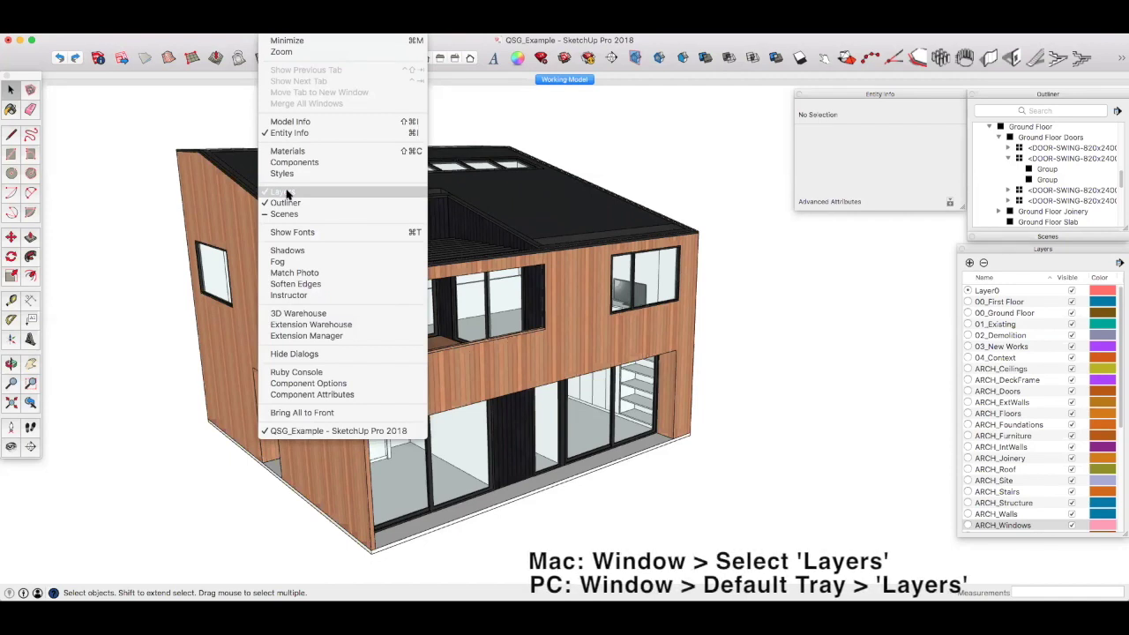
left_click(684, 160)
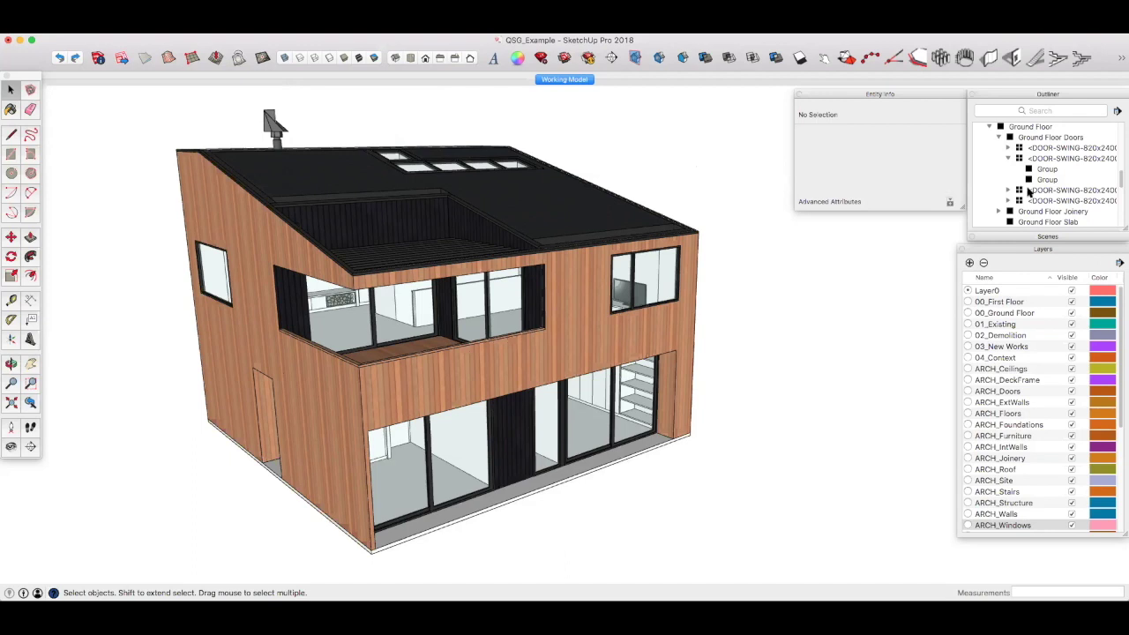
left_click_drag(1041, 254, 882, 229)
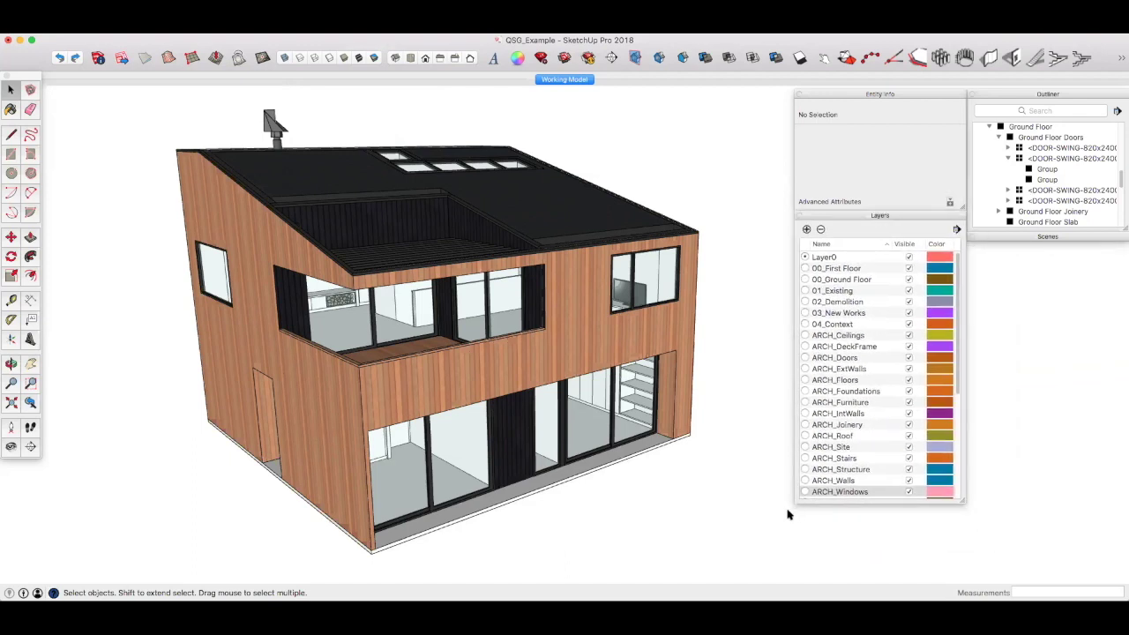
left_click_drag(967, 503, 1023, 562)
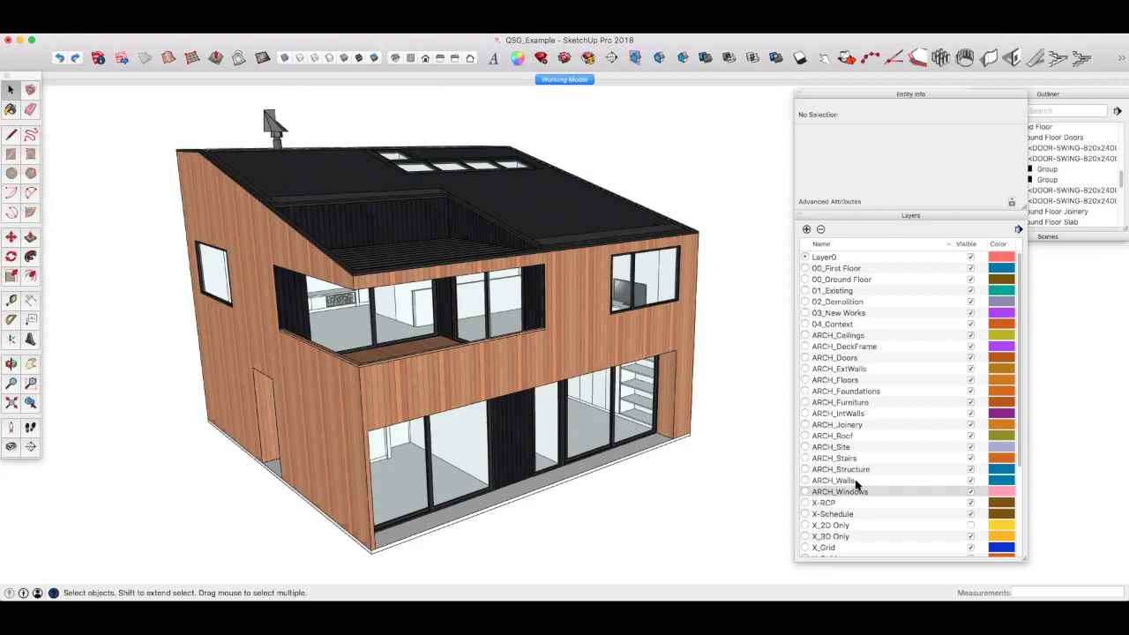
- Scroll down to the X_ layers, then re-dock the panel group and reposition Entity Info
scroll(861, 460, "down", 5)
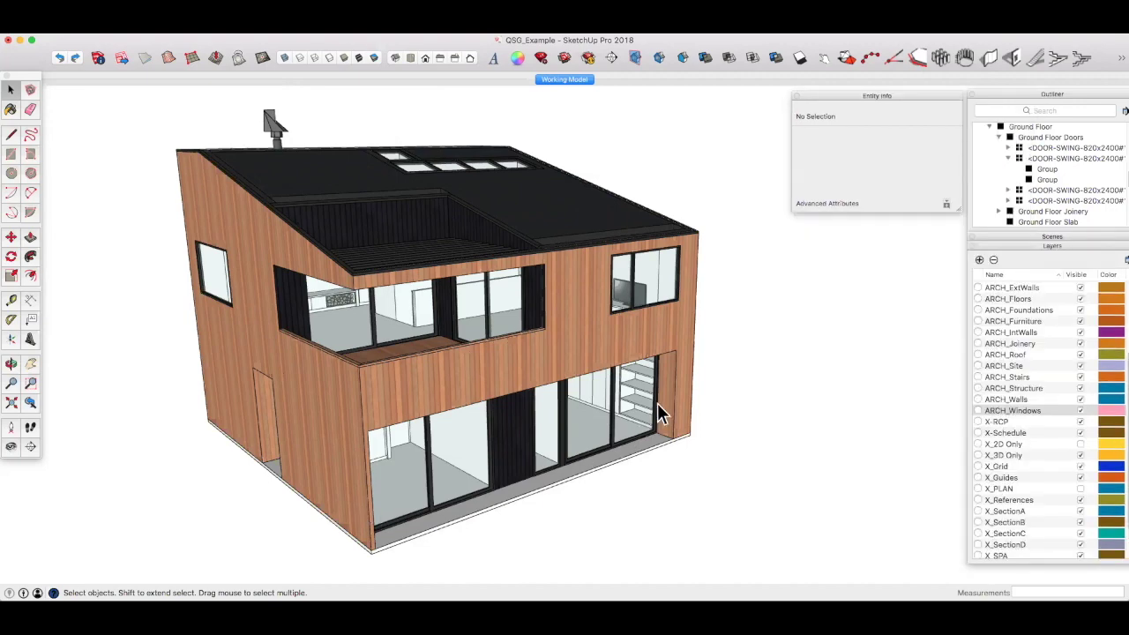
left_click_drag(1063, 93, 1054, 92)
left_click_drag(951, 97, 937, 96)
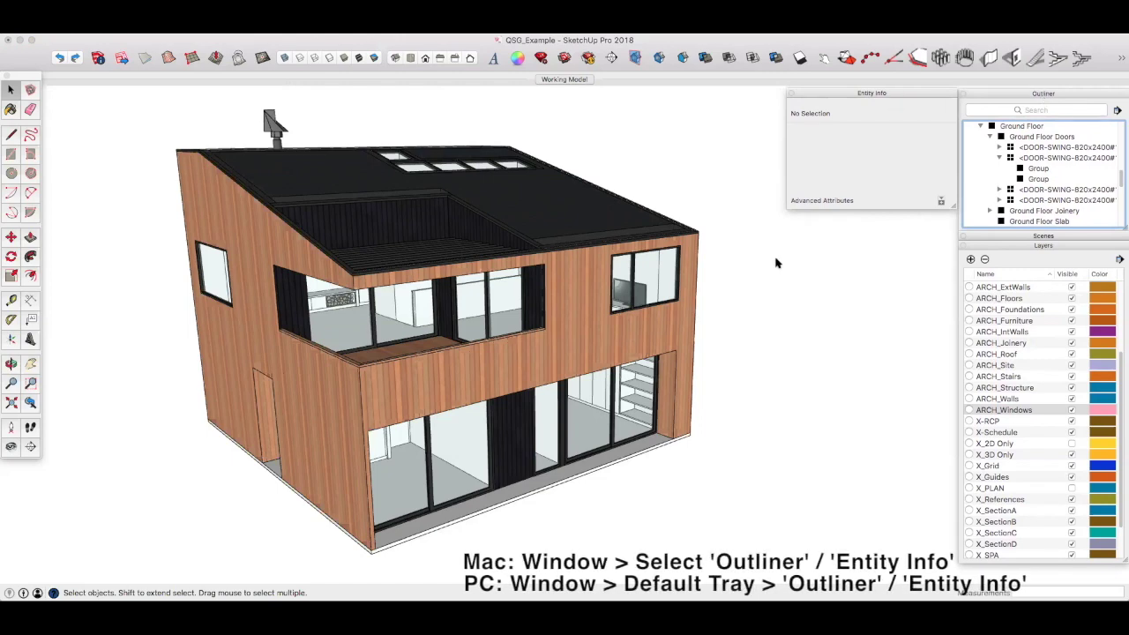
- Collapse the Outliner tree to its top-level First Floor, Ground Floor and Roof groups
scroll(1008, 160, "up", 2)
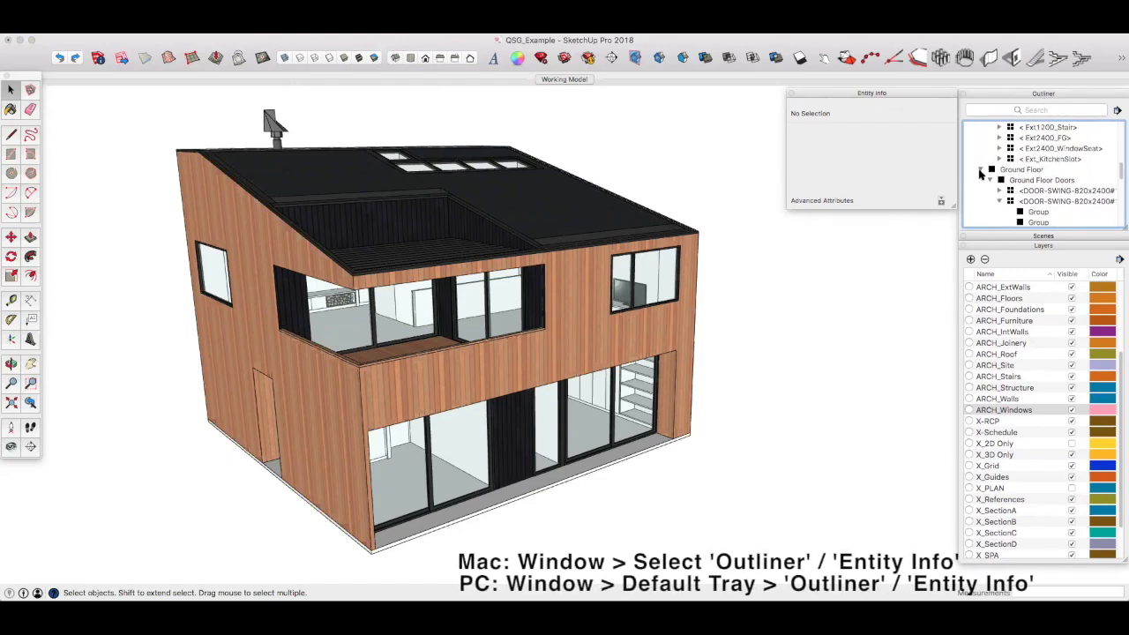
left_click(980, 169)
scroll(1041, 177, "up", 3)
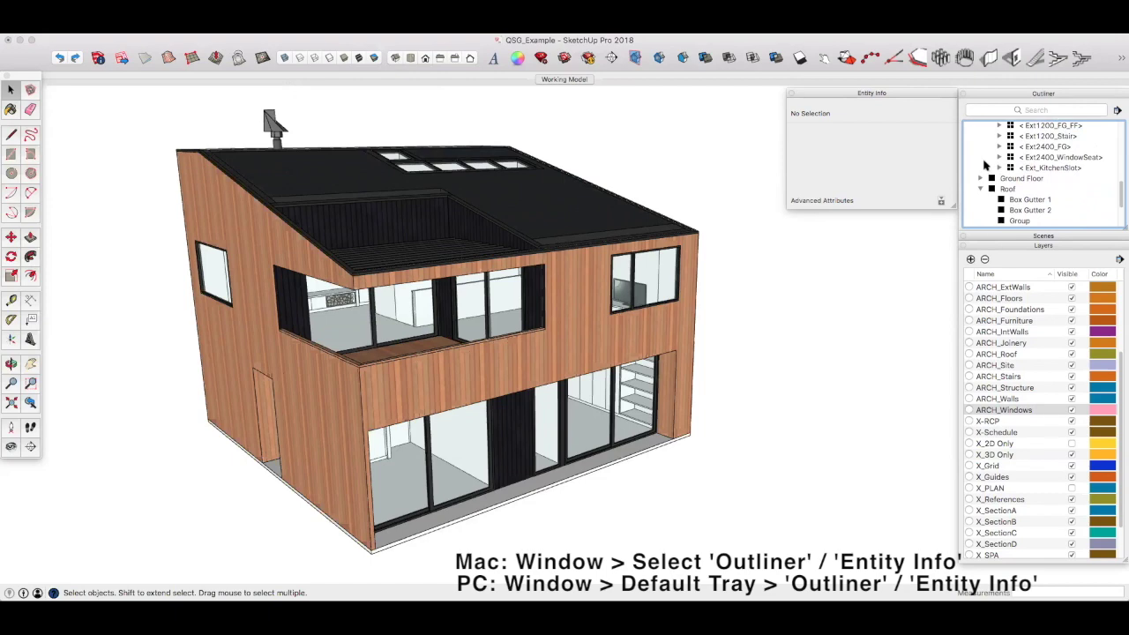
left_click(1116, 110)
left_click(1032, 156)
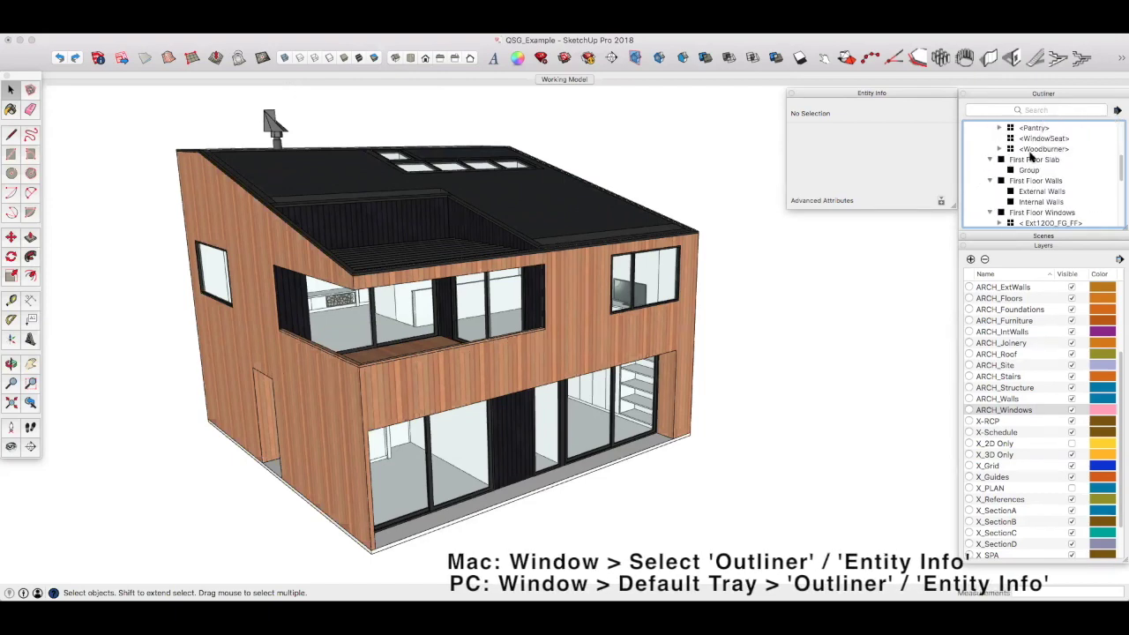
left_click(1118, 173)
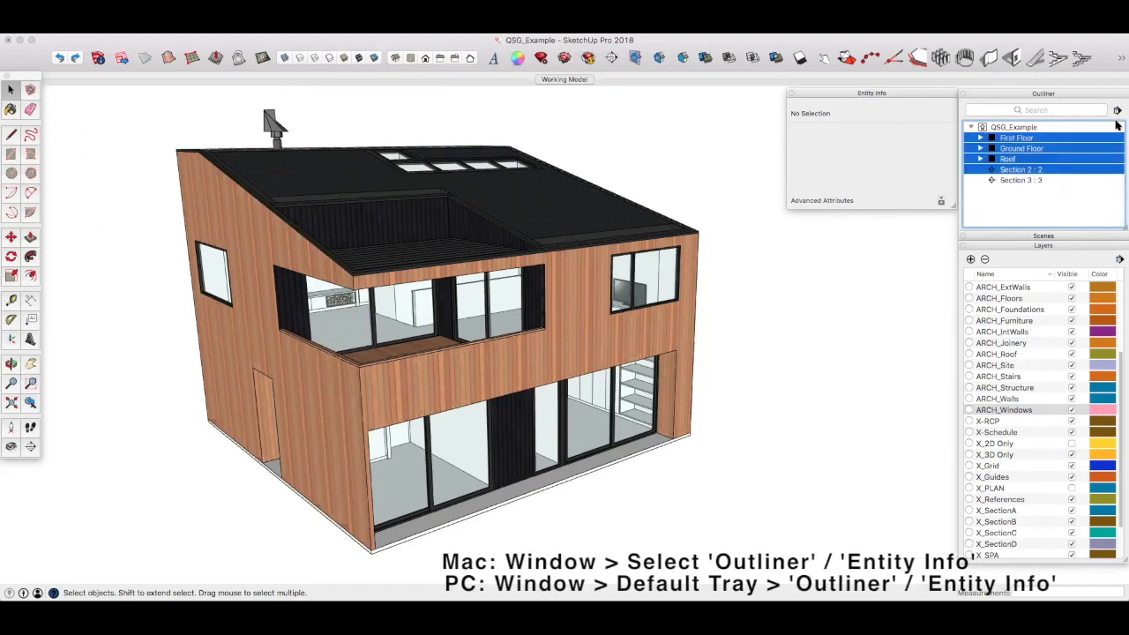
left_click(1015, 216)
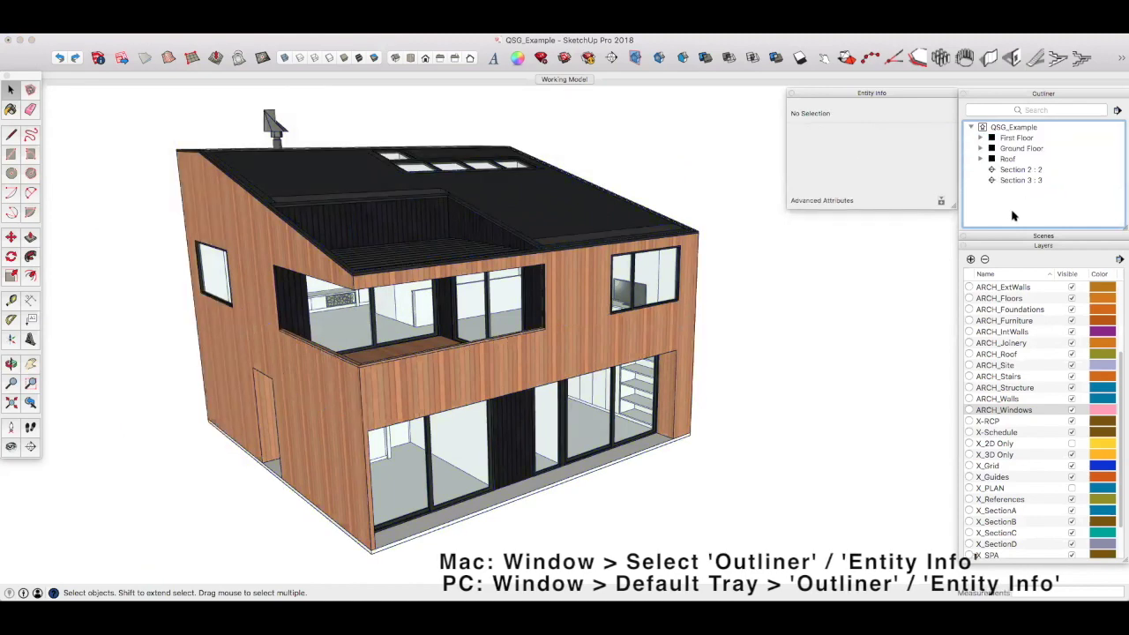
- Select First Floor, Ground Floor and Roof in turn; Roof is on ARCH_Roof
left_click(1015, 138)
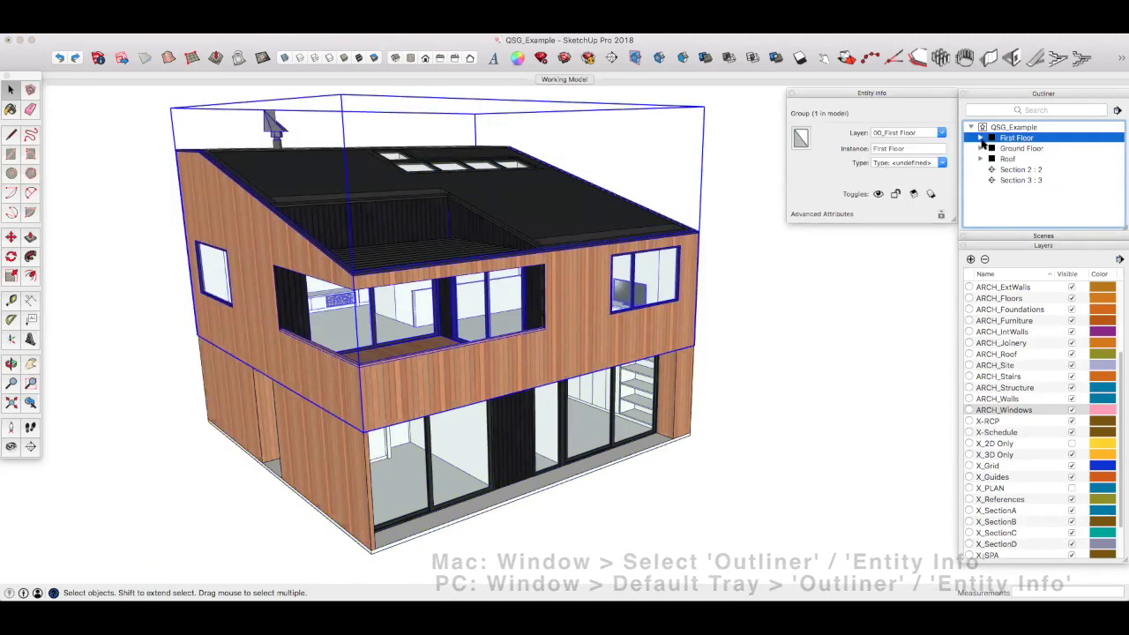
left_click(1032, 150)
left_click(1021, 160)
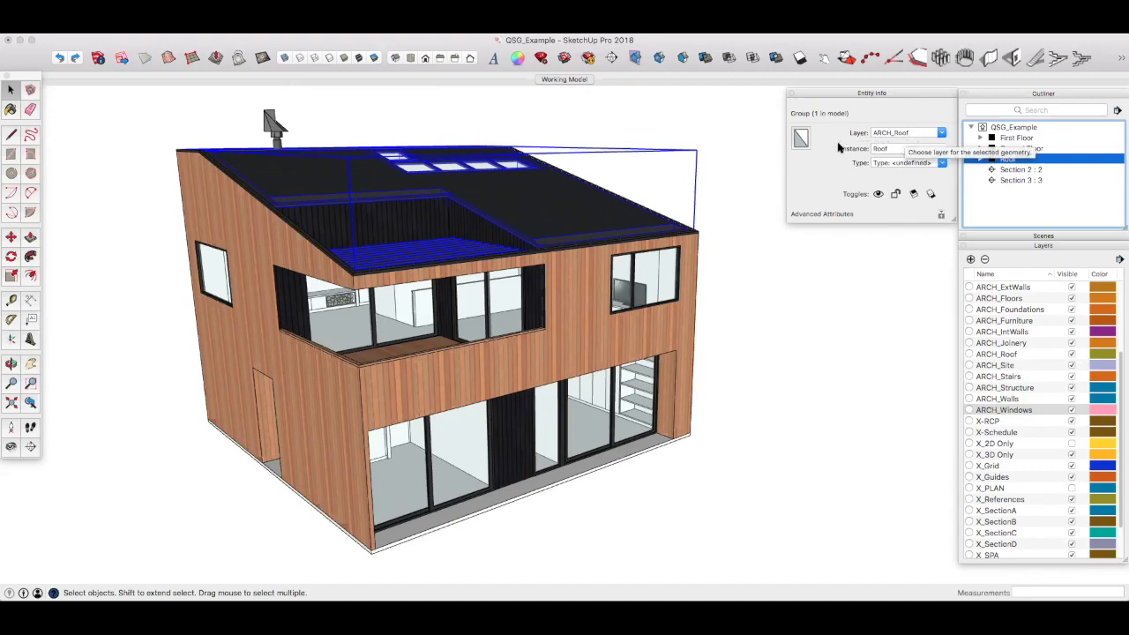
- Expand Roof, inspect Box Gutter 1, Box Gutter 2, Group and Kitchen Bulkhead, then show Working Model
left_click(981, 159)
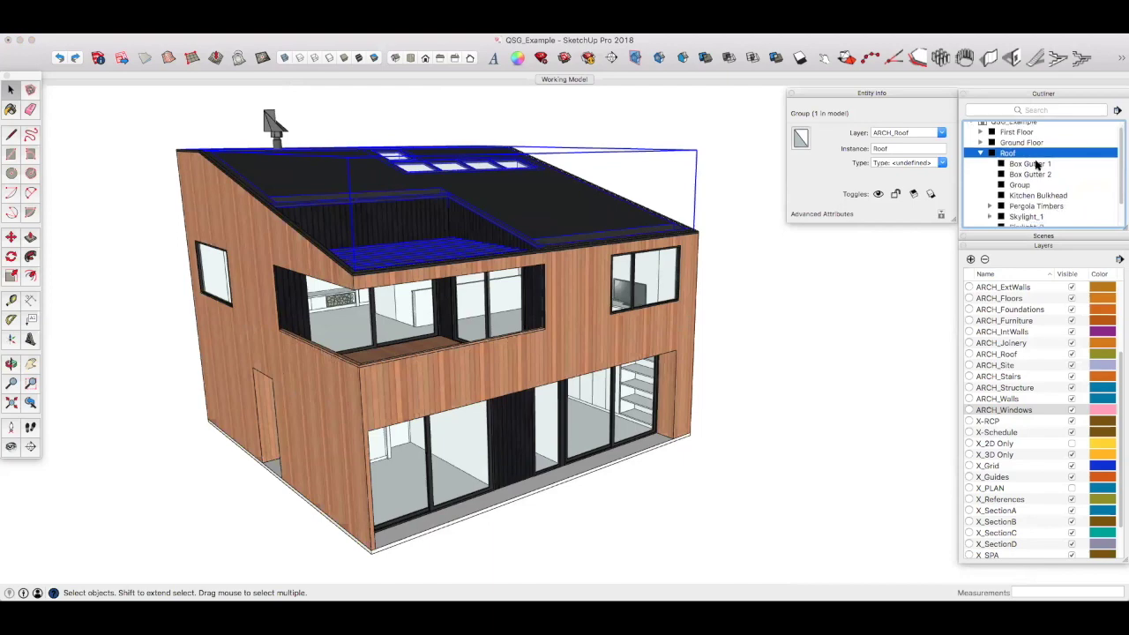
left_click(1037, 169)
left_click(1037, 177)
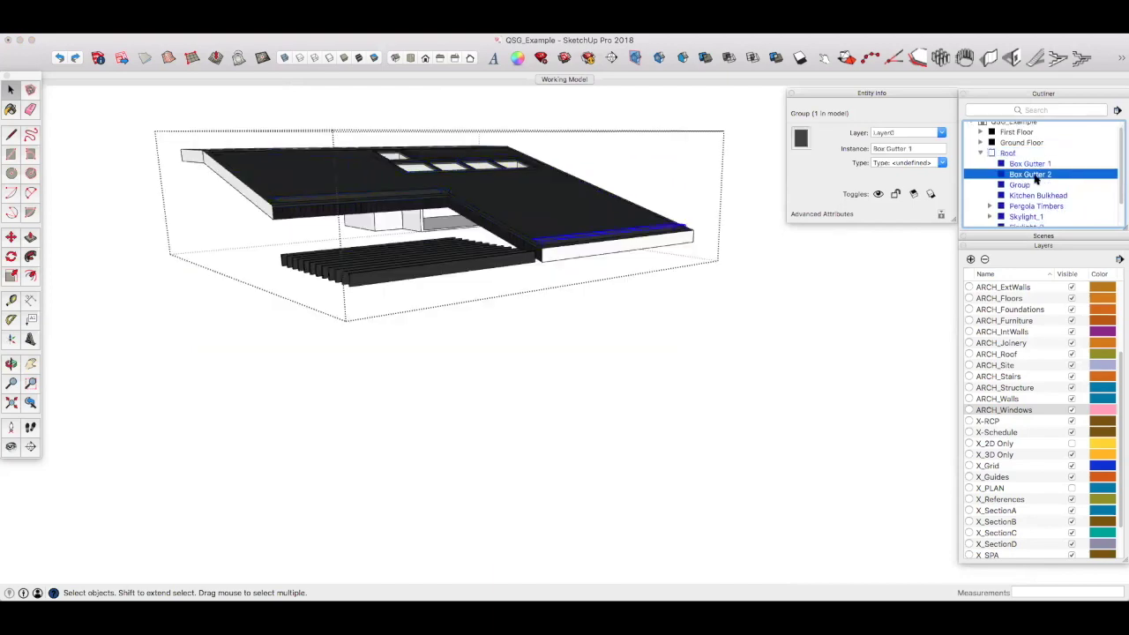
left_click(1032, 186)
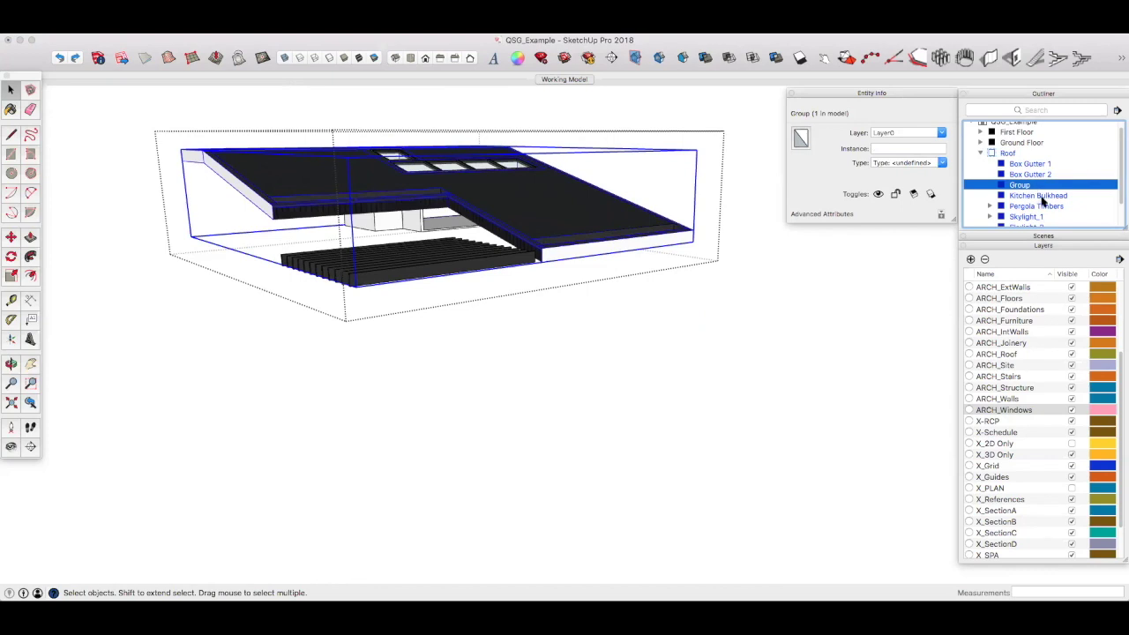
left_click(1043, 195)
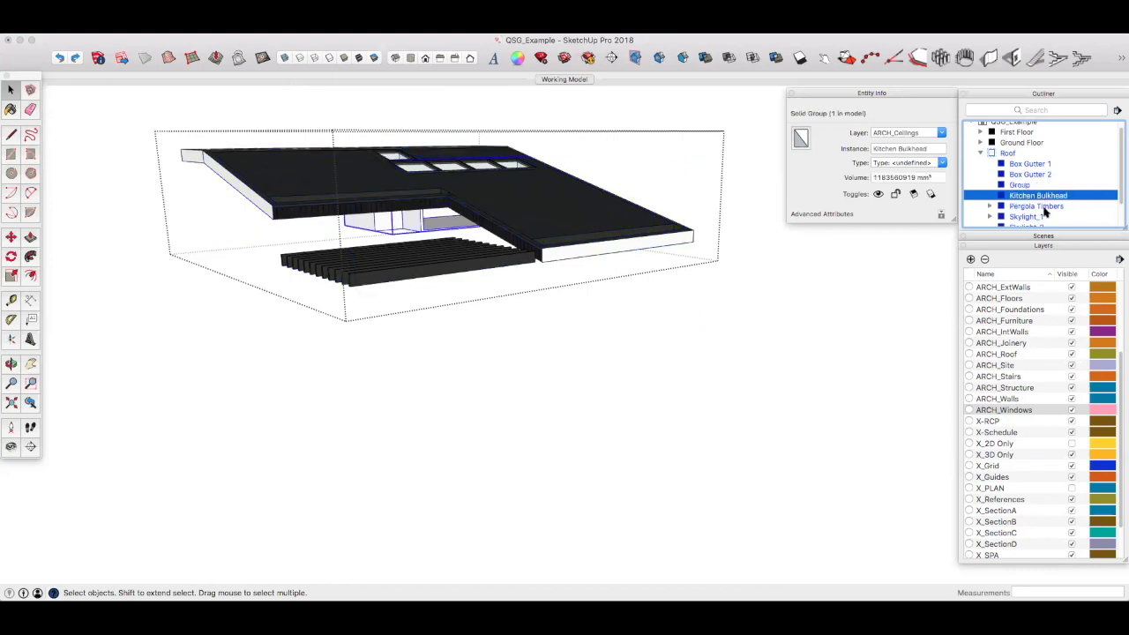
left_click(552, 80)
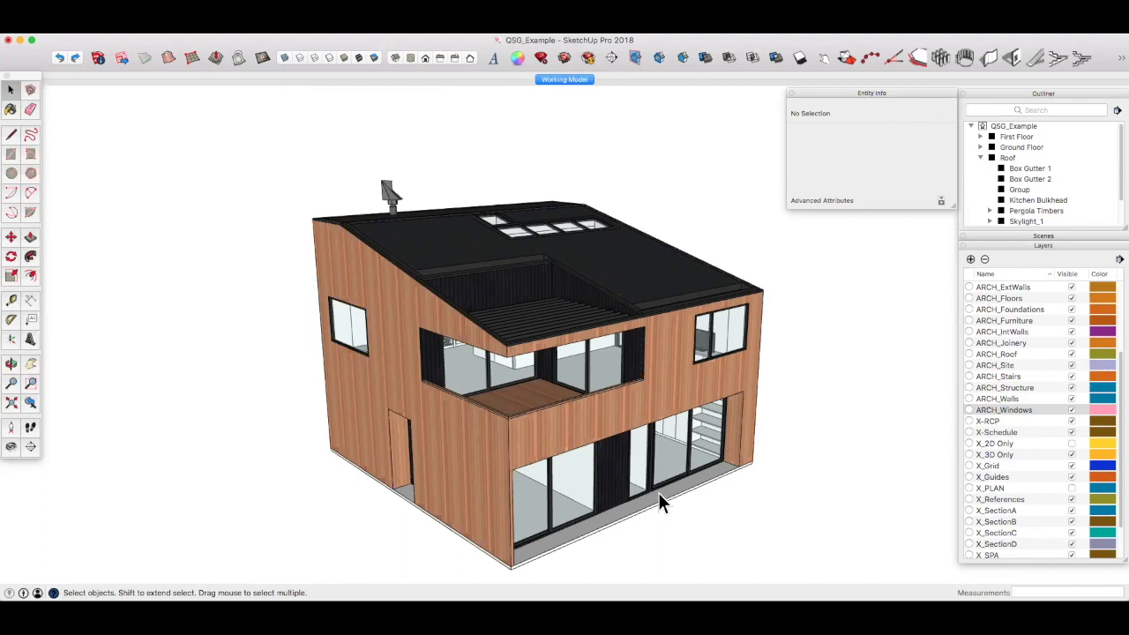
- Collapse Roof and open the Ground Floor group for editing
left_click(980, 157)
left_click(1014, 149)
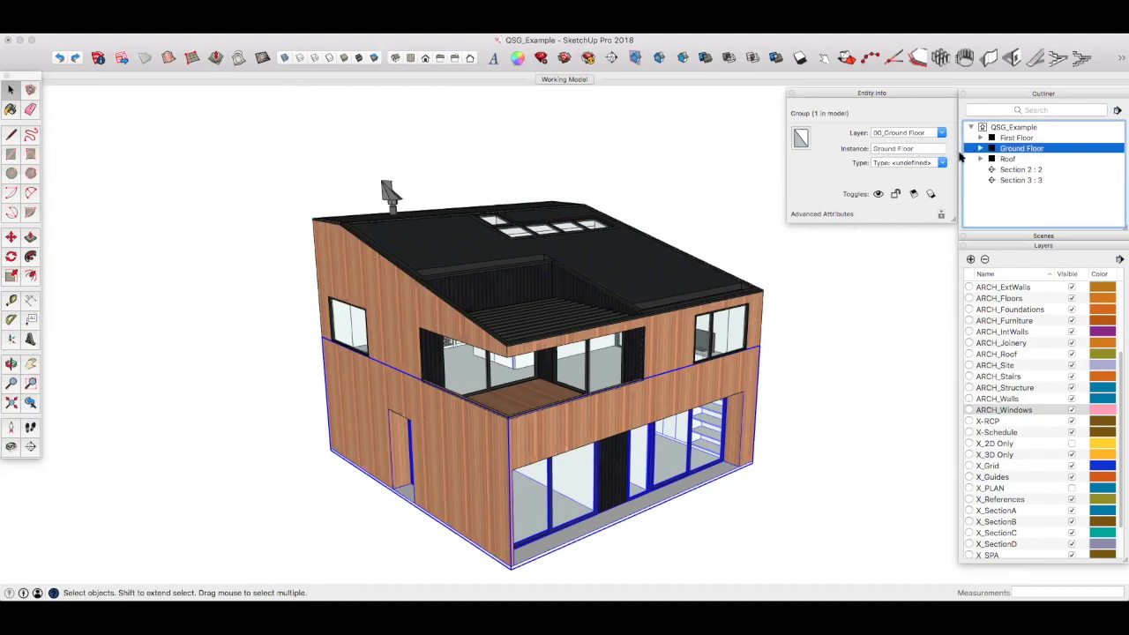
double_click(495, 520)
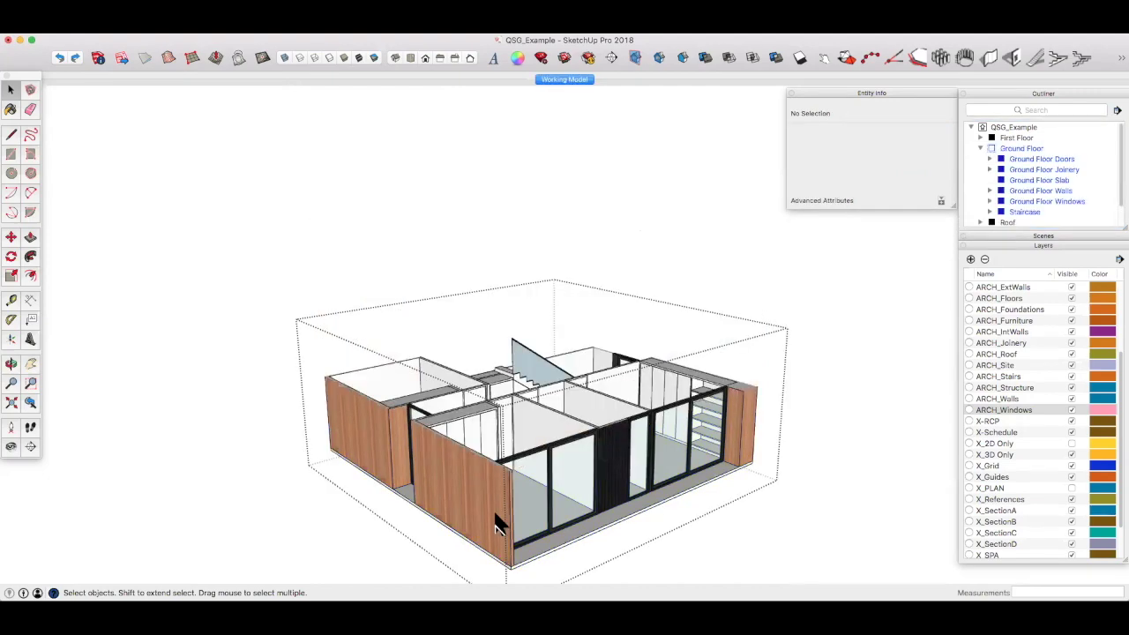
- Inspect Ground Floor Windows and Walls, expand Walls to External and Internal Walls, then close the group
left_click(495, 520)
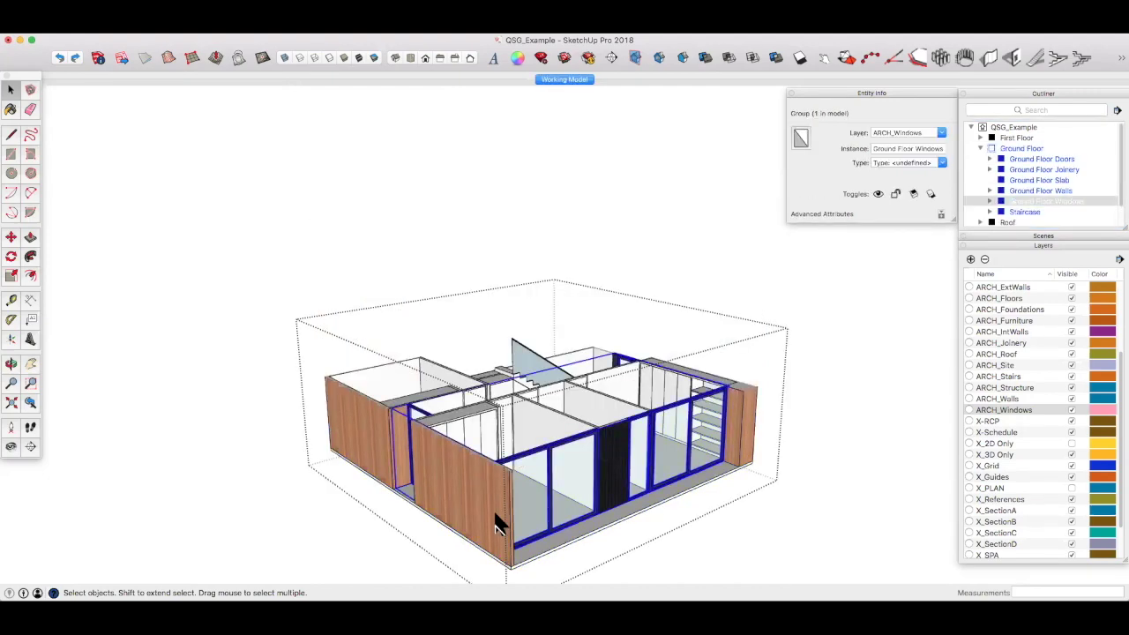
left_click(369, 443)
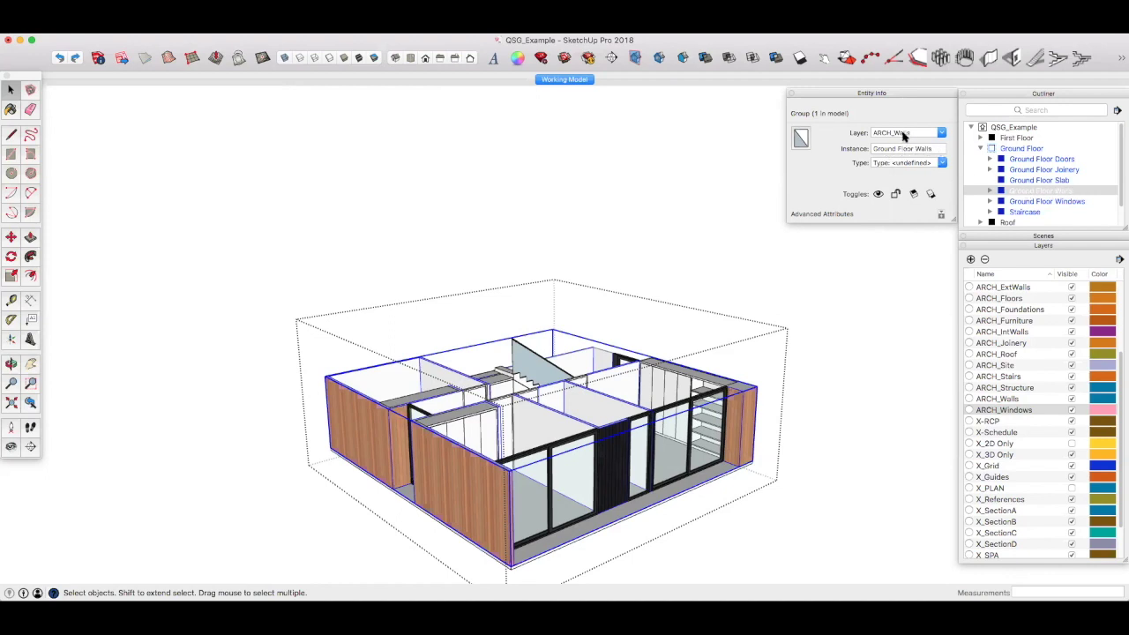
left_click(991, 191)
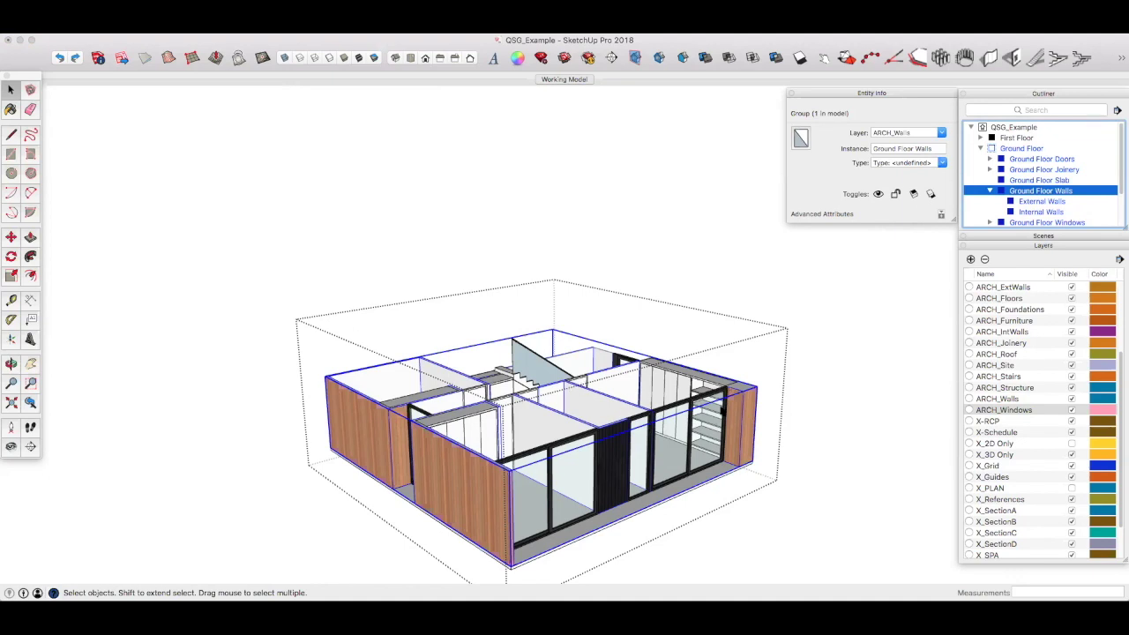
left_click(814, 414)
left_click(813, 412)
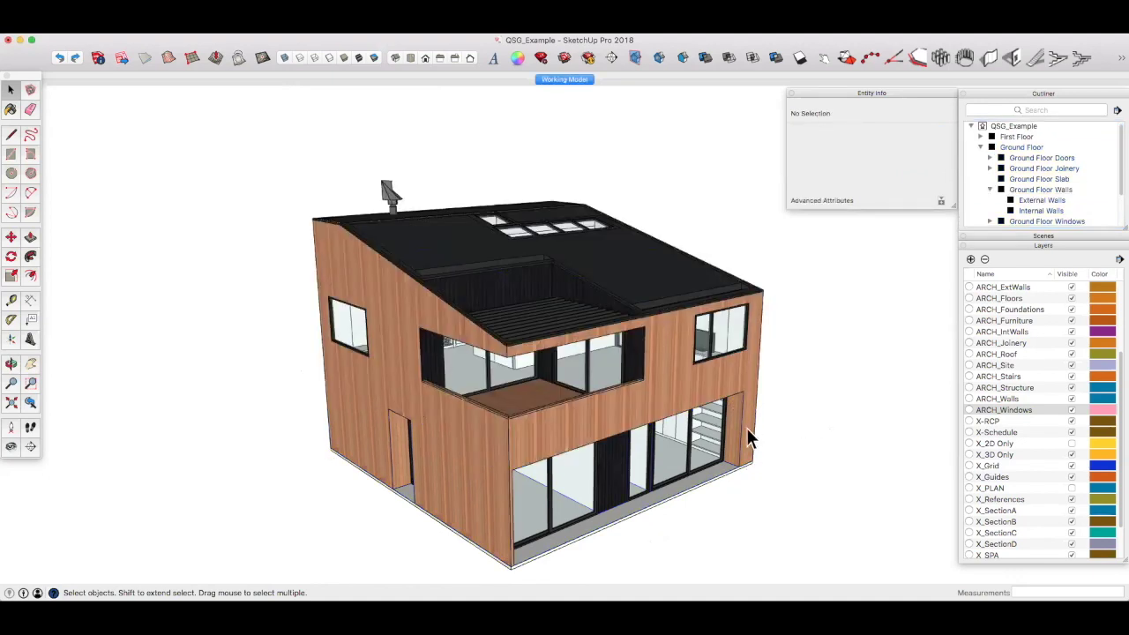
left_click(746, 430)
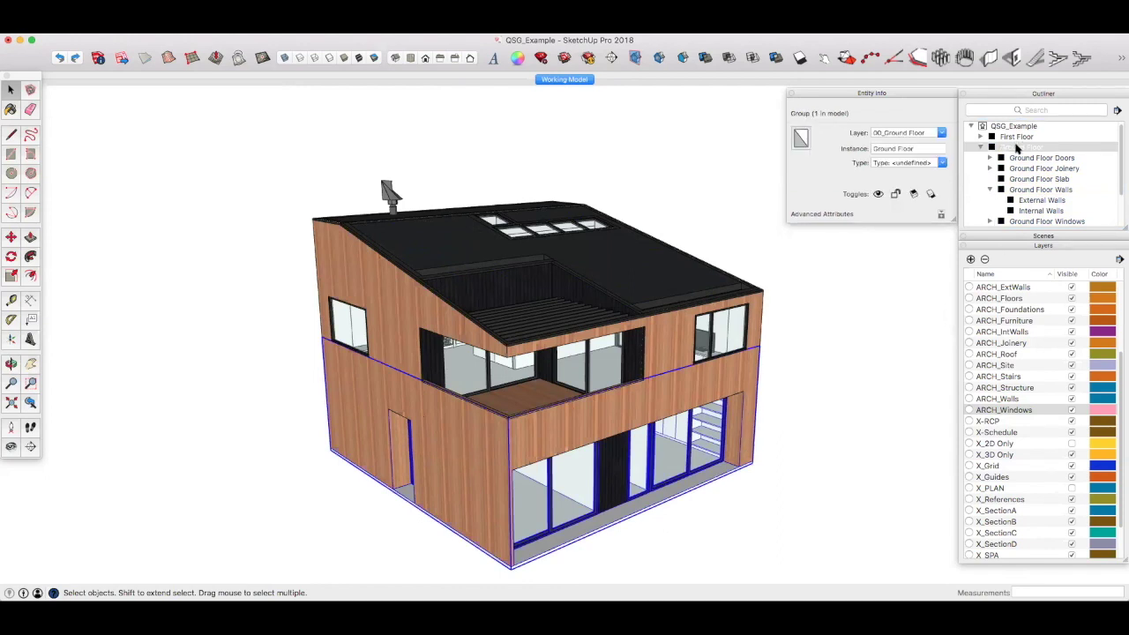
left_click(841, 362)
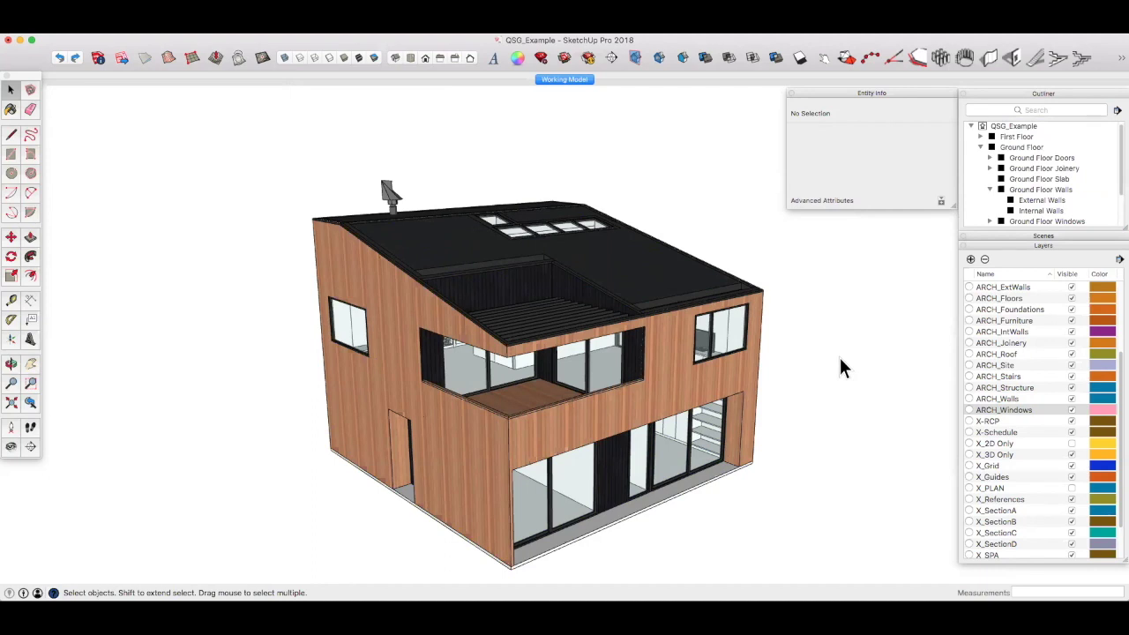